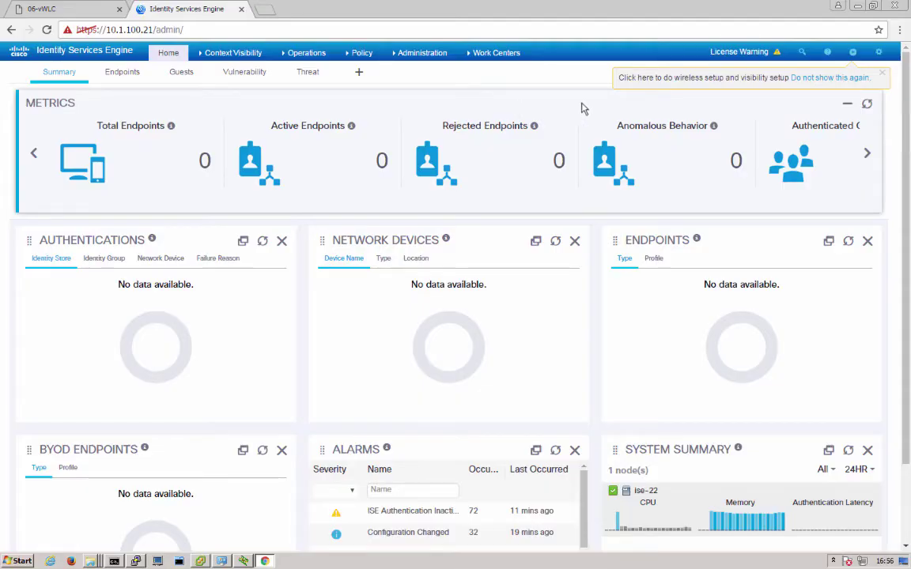
Launch Wireless Setup and begin the Hotspot guest access setup
left_click(822, 78)
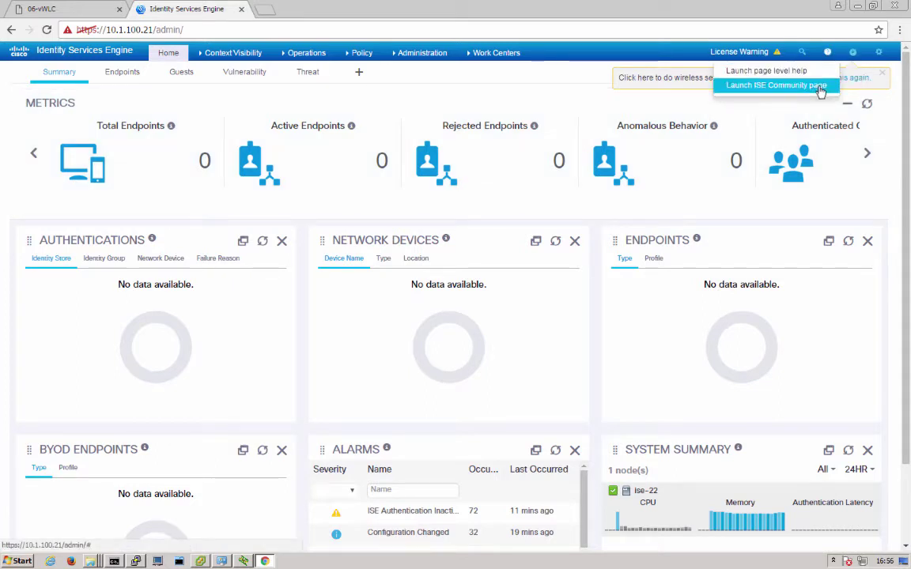
left_click(820, 87)
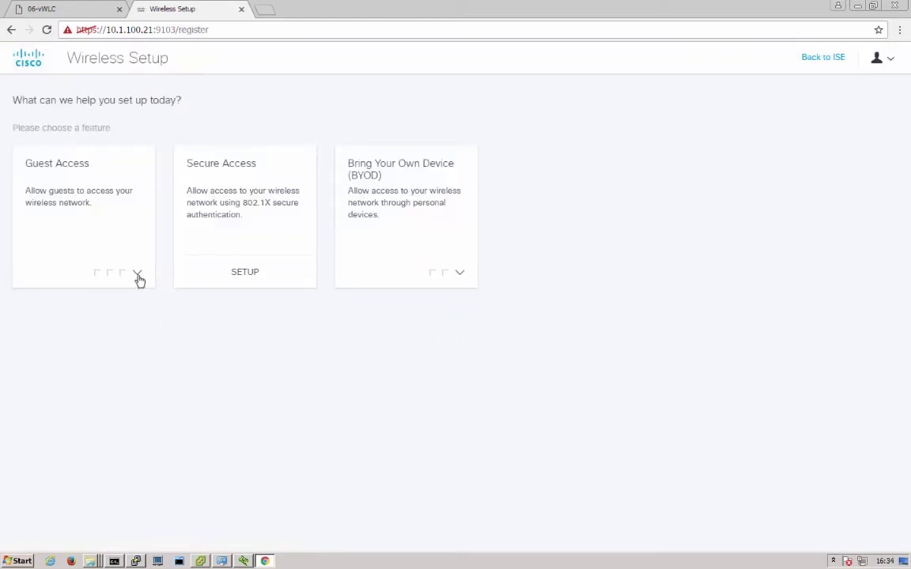
left_click(137, 275)
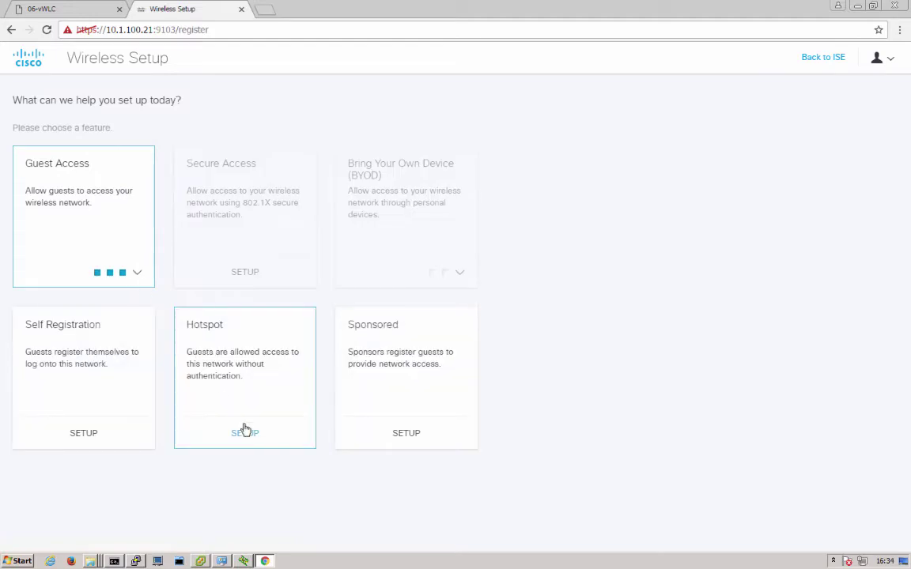
left_click(246, 431)
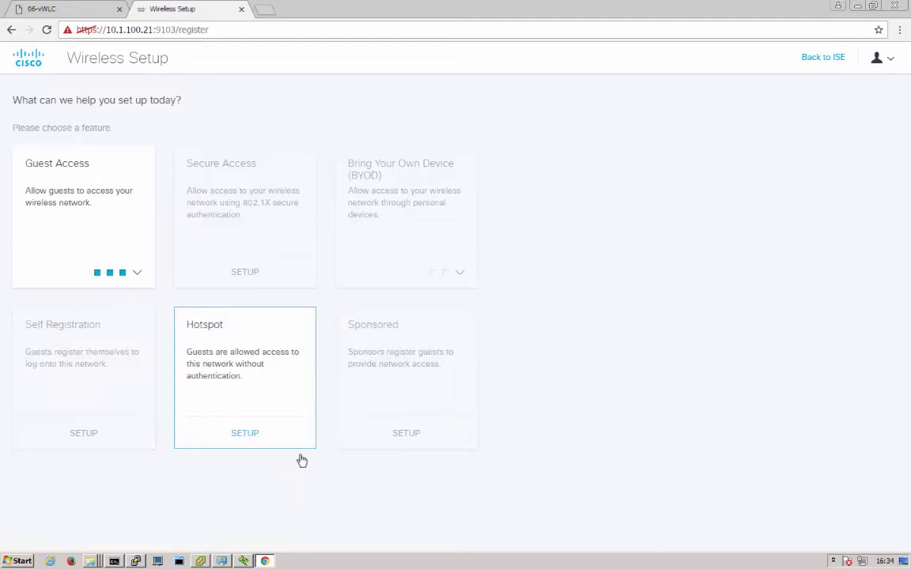
left_click(261, 439)
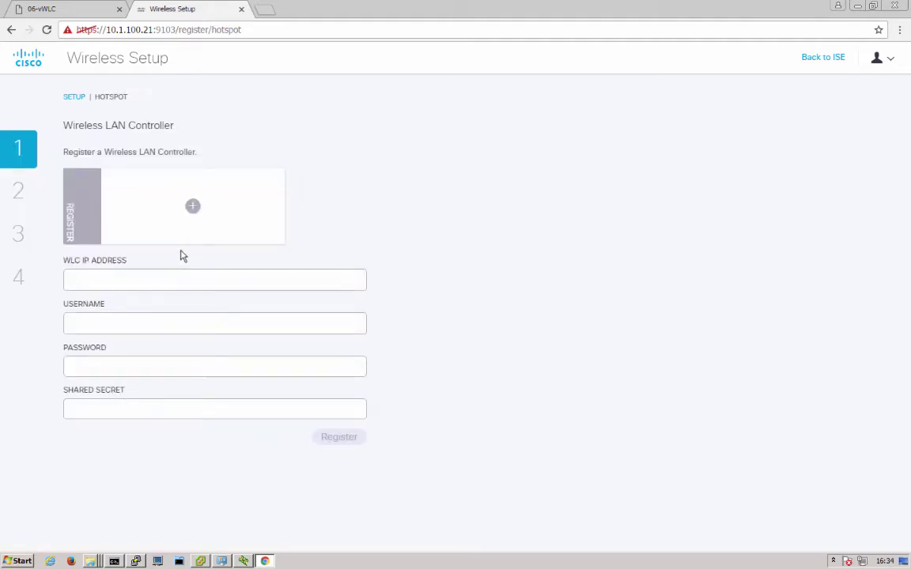
Register WLC 10.1.100.41 with username admin, the account password and shared secret
left_click(159, 275)
type("10.")
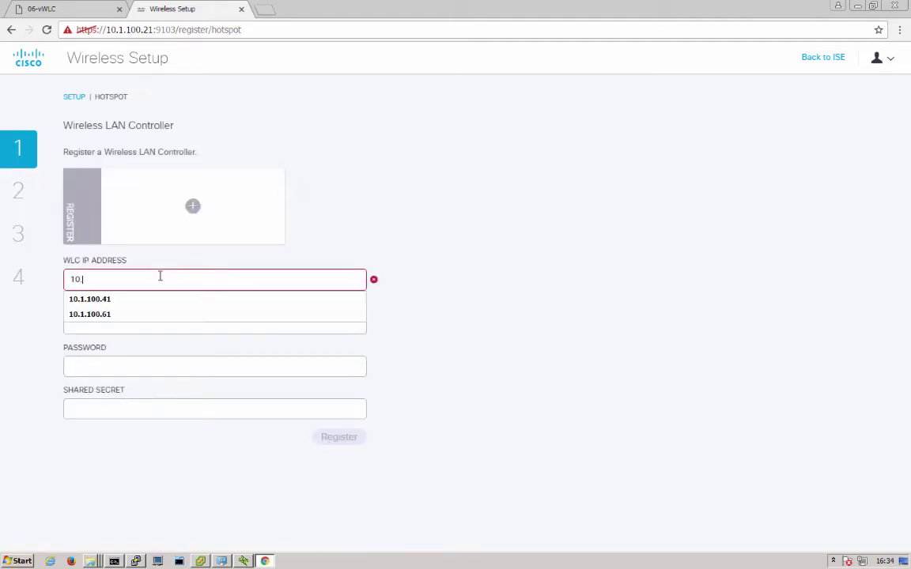
key("Down")
key("Return")
key("Tab")
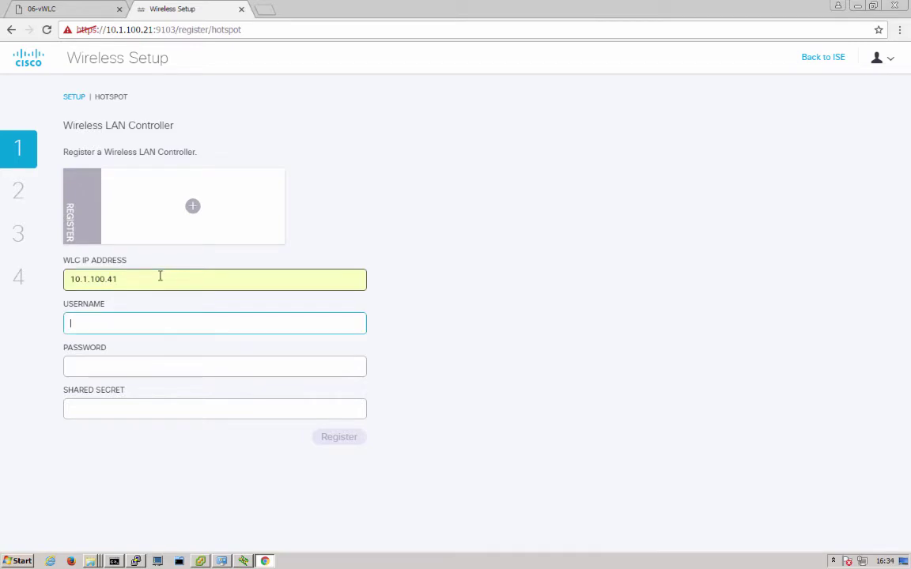
type("admin")
key("Tab")
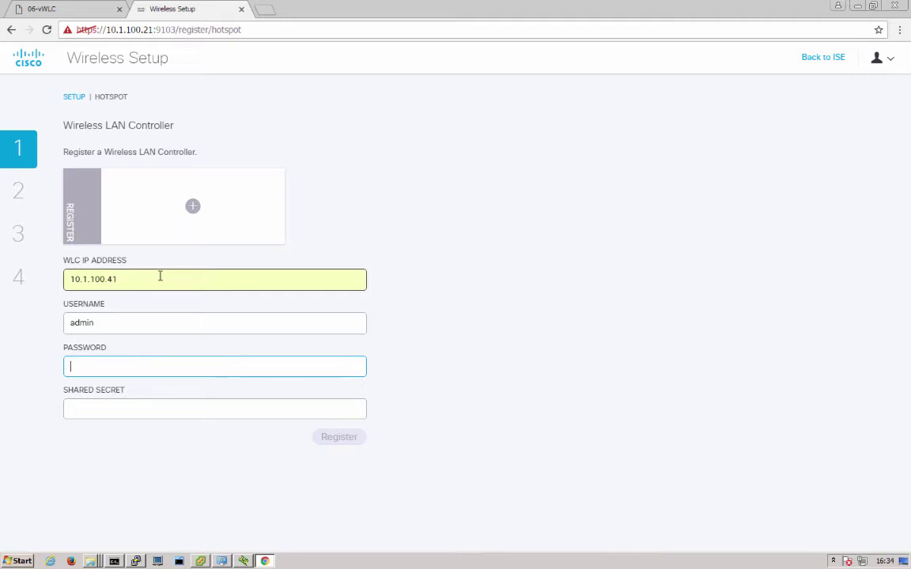
type("cisco1234")
key("Tab")
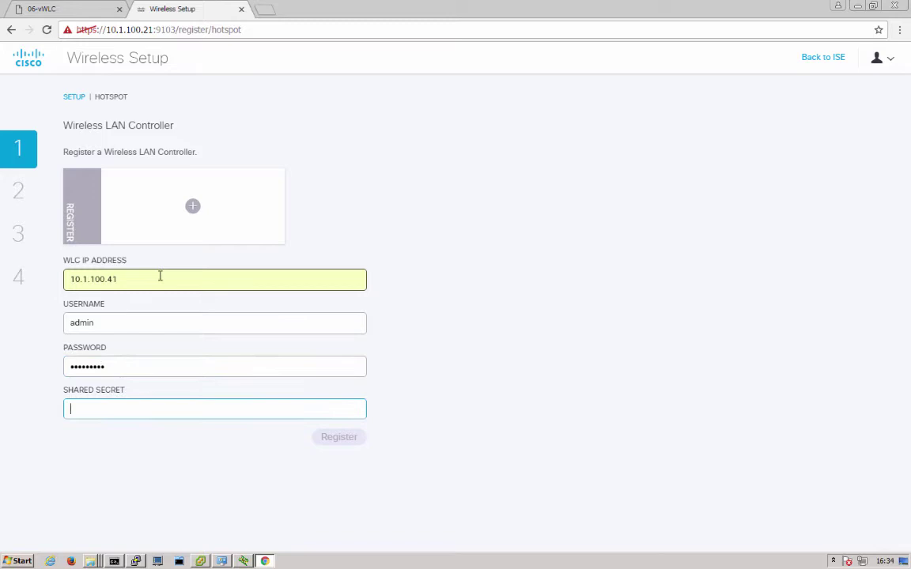
type("1234o1234")
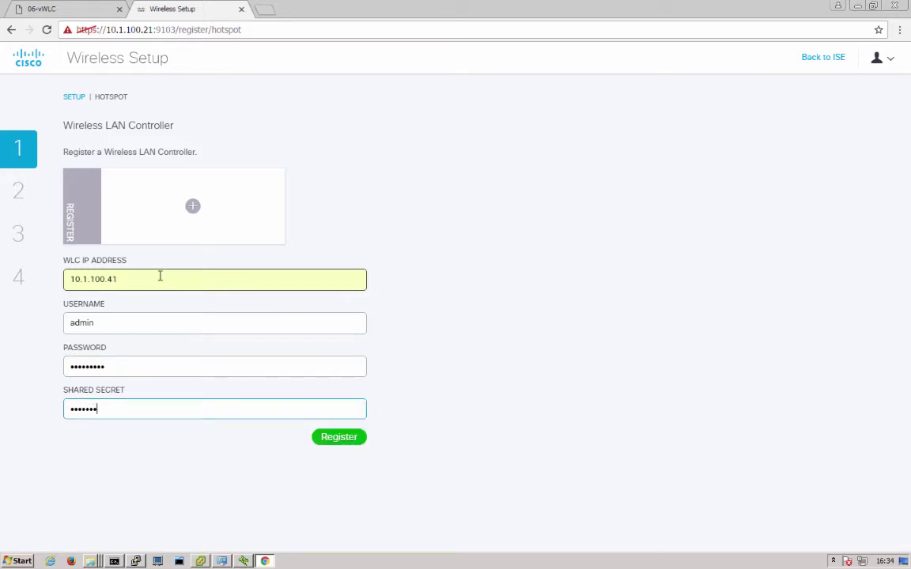
left_click(333, 436)
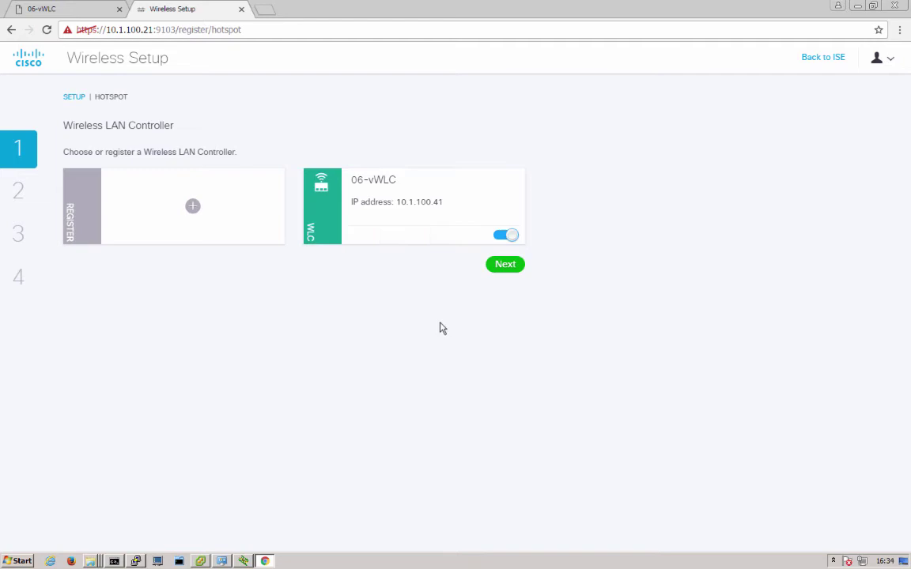
Continue to the wireless network step and enter SSID myhotspot on the guest WLC interface
left_click(506, 271)
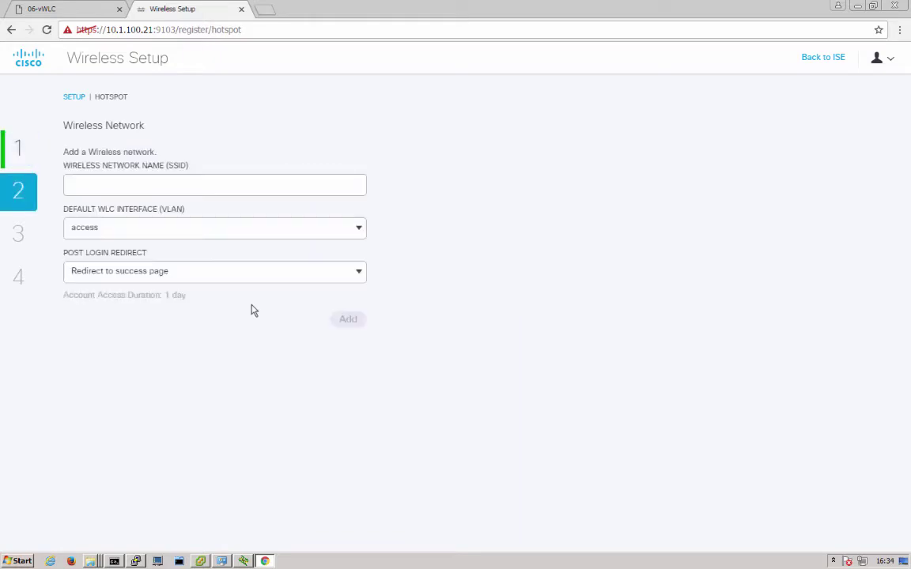
left_click(155, 187)
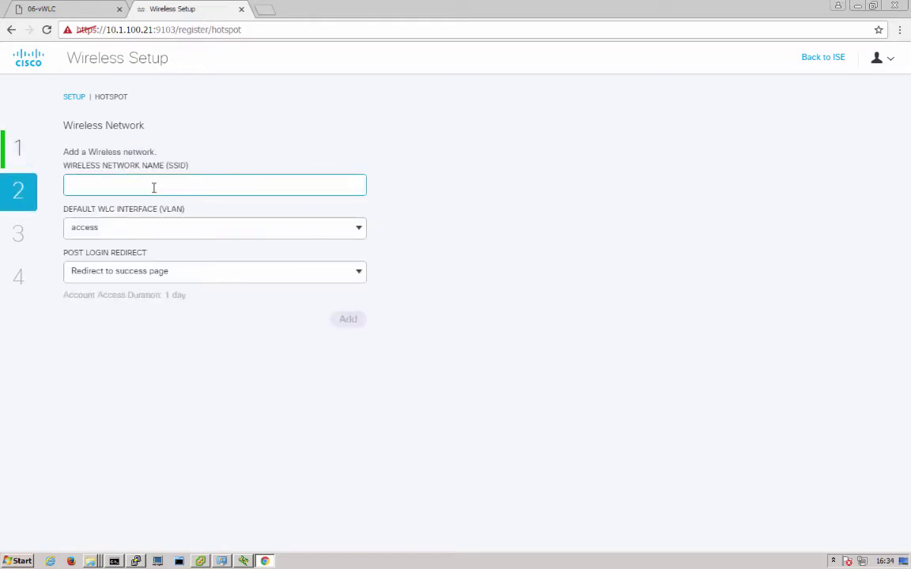
type("myh")
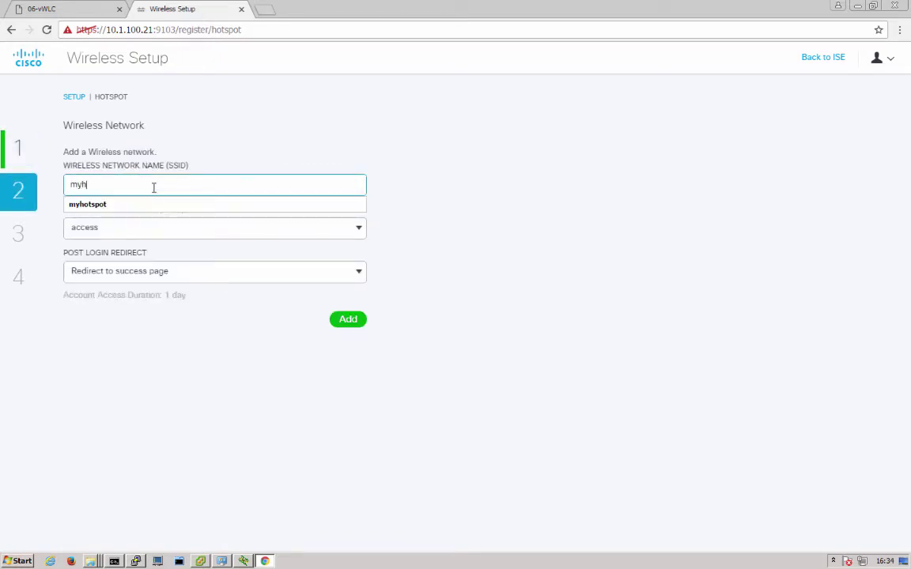
key("Down")
key("Return")
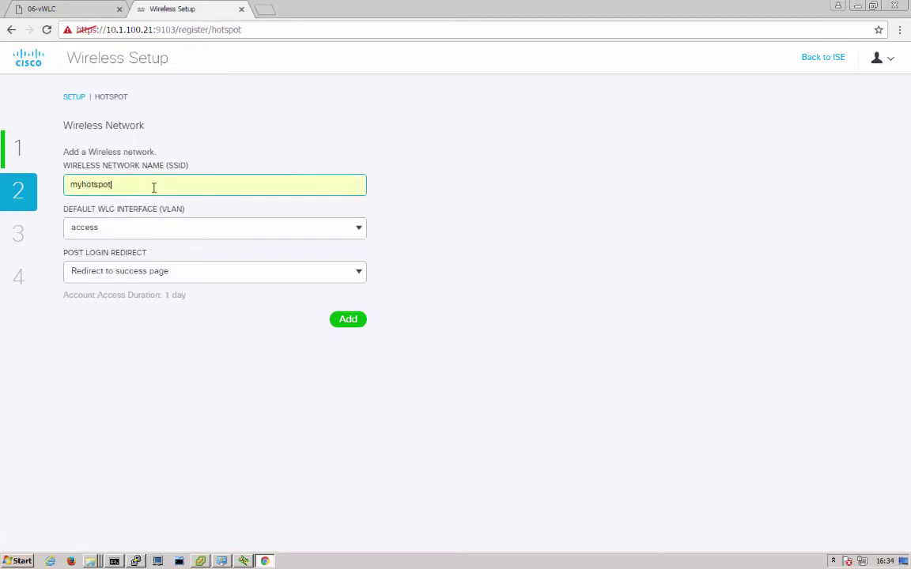
left_click(131, 229)
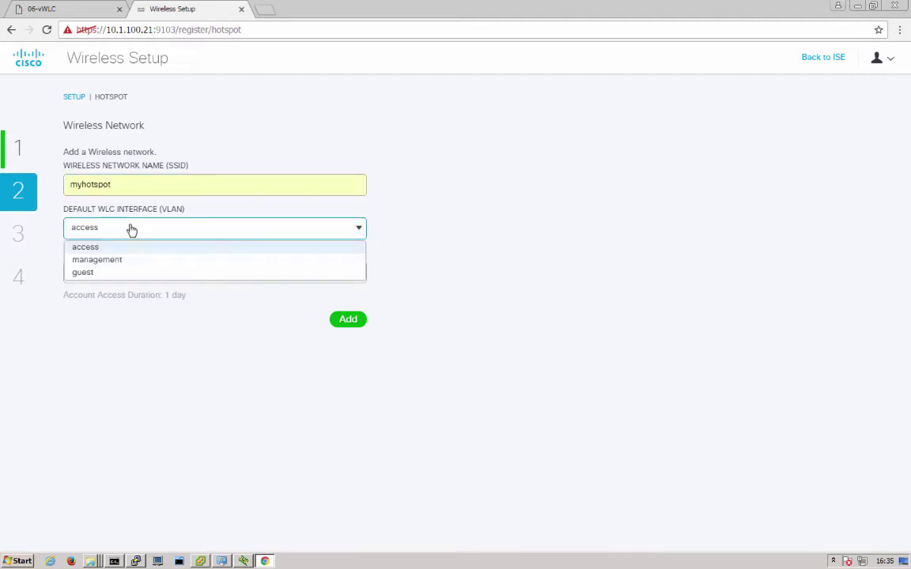
left_click(95, 277)
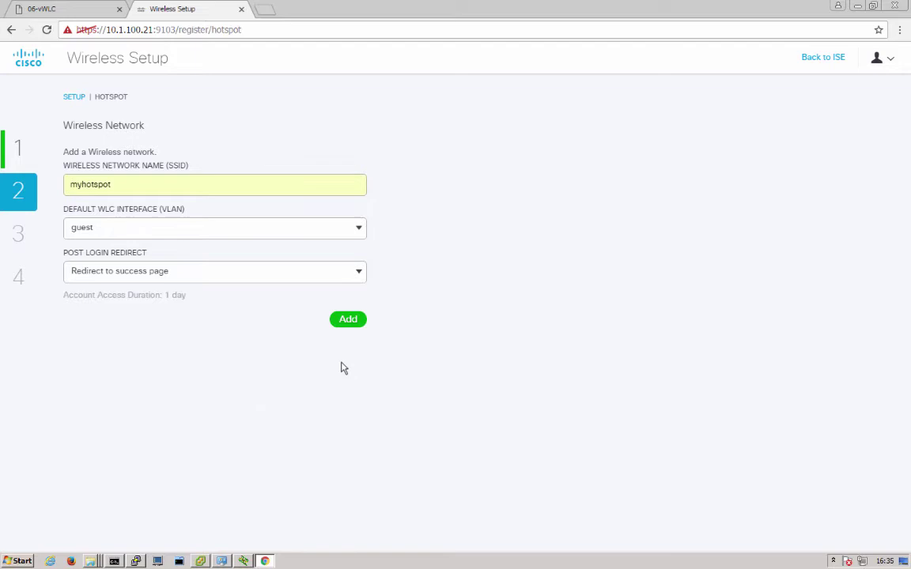
Add the myhotspot network, create the BasicACL guest ACL, and continue to Hotspot Portal
left_click(346, 321)
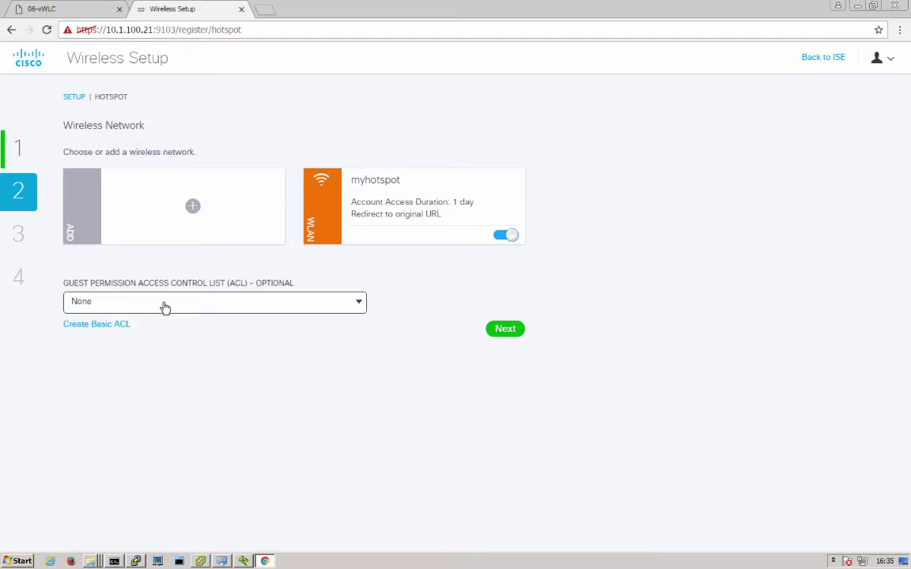
left_click(118, 325)
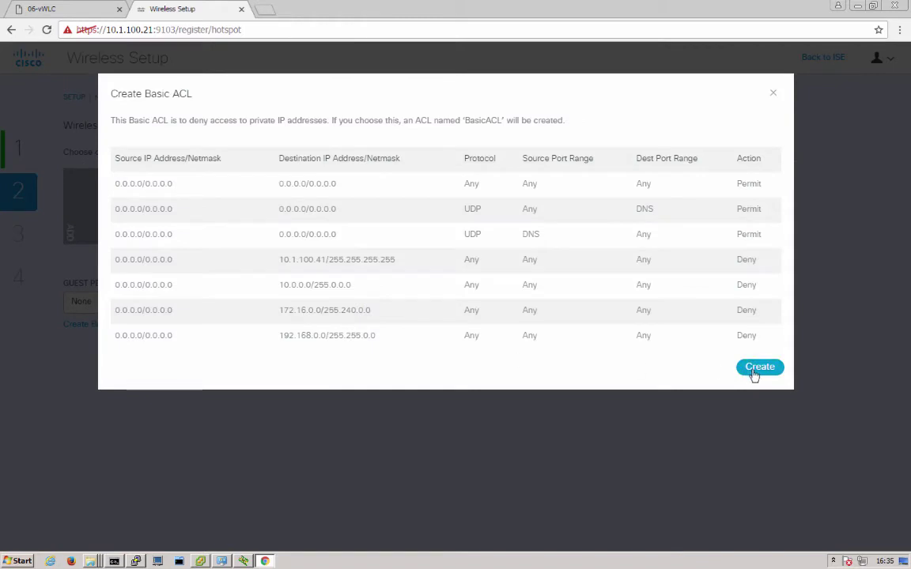
left_click(753, 373)
left_click(755, 369)
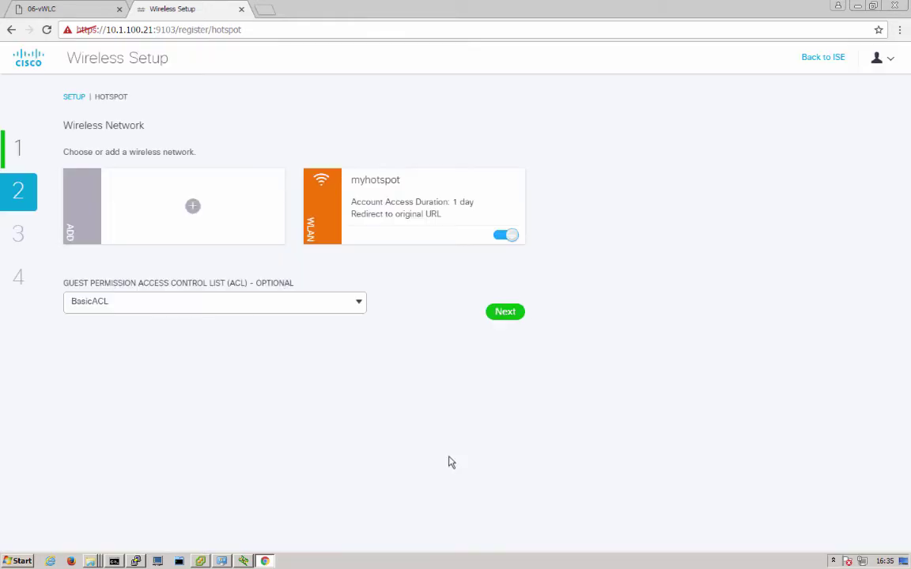
left_click(505, 312)
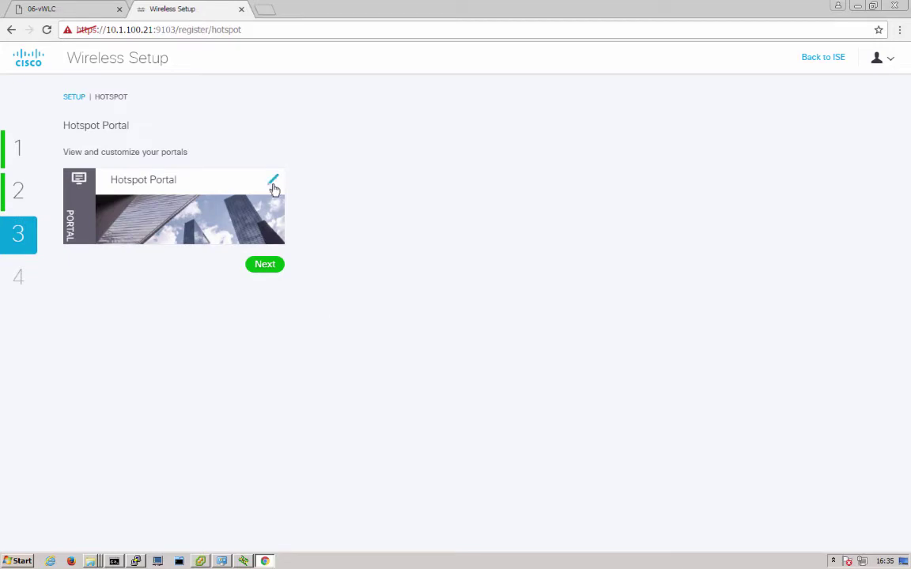
left_click(273, 184)
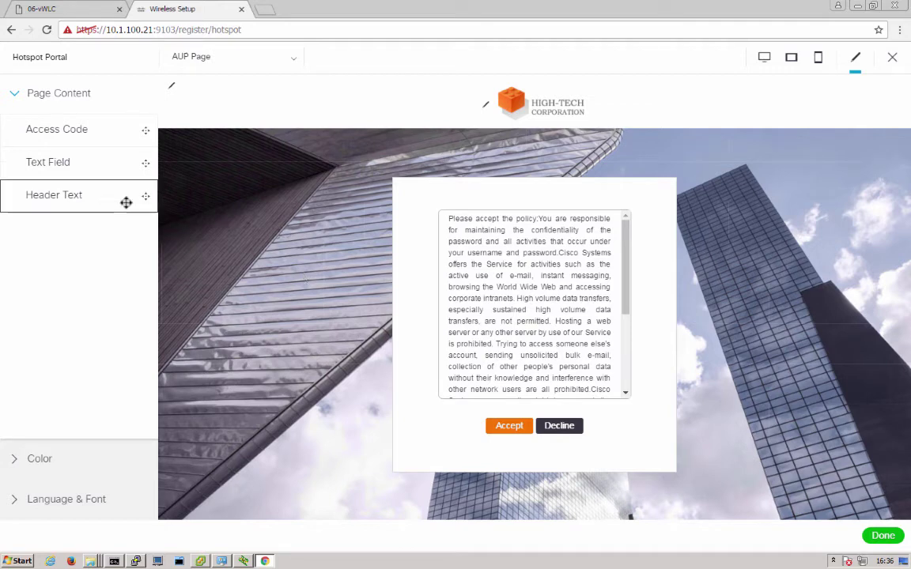
left_click(45, 461)
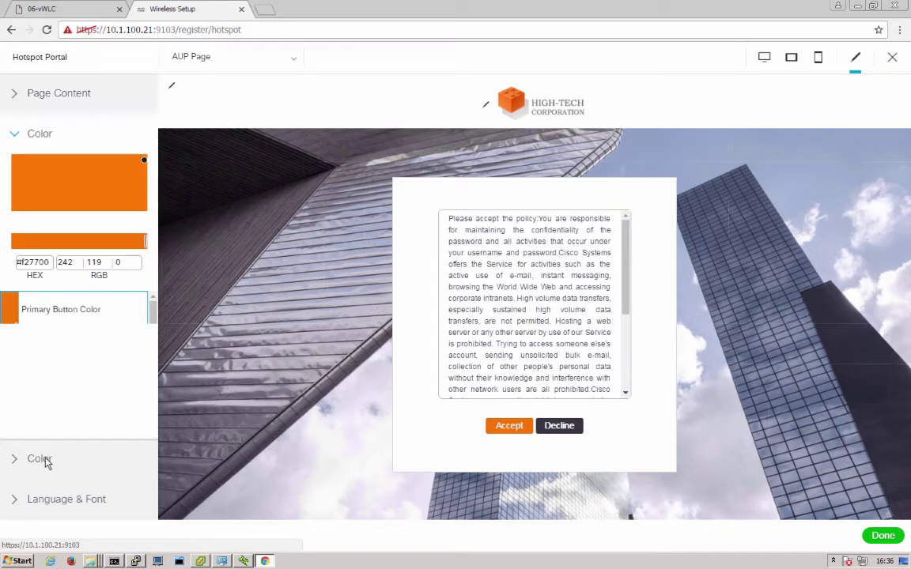
left_click(92, 498)
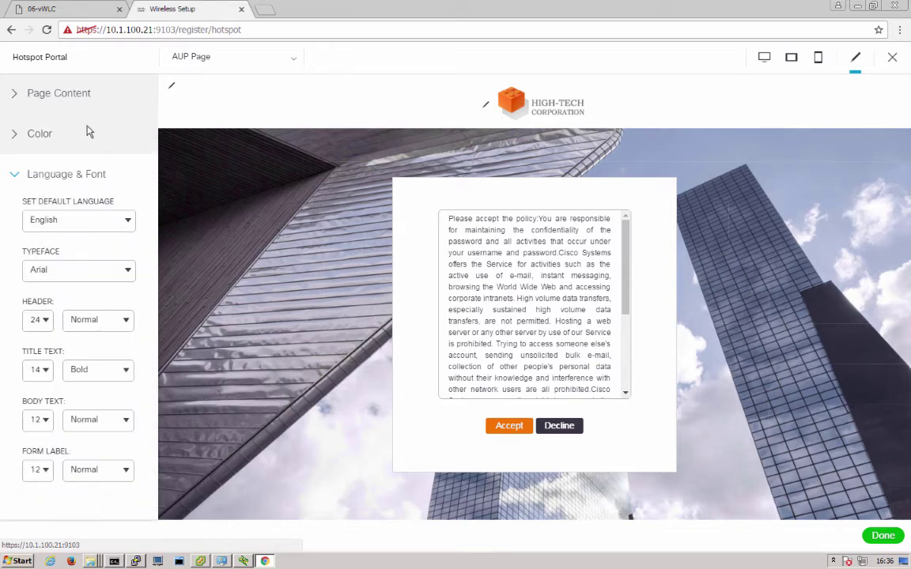
left_click(68, 92)
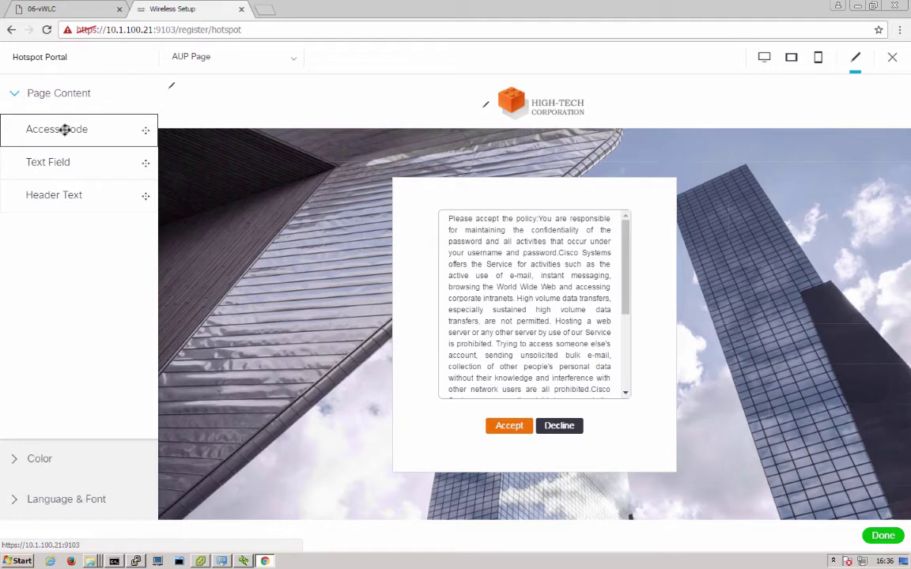
left_click(202, 60)
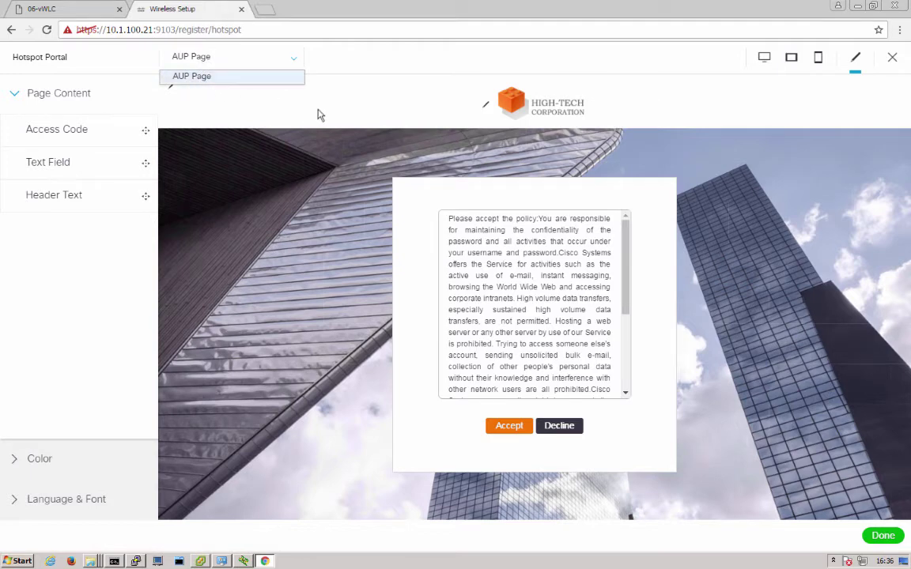
left_click(379, 113)
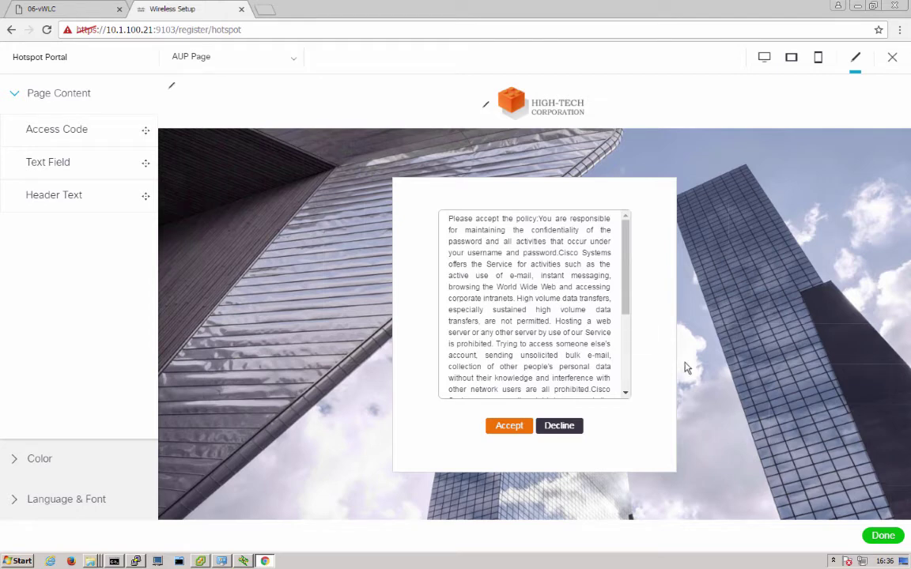
left_click(883, 536)
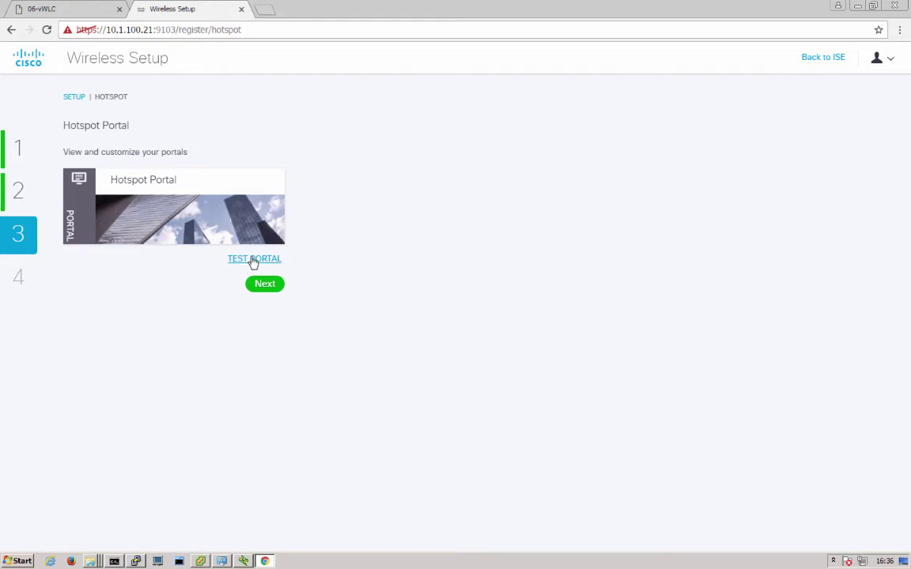
Test the hotspot portal, accept the AUP to reach Connection Successful, then close the test page
left_click(254, 260)
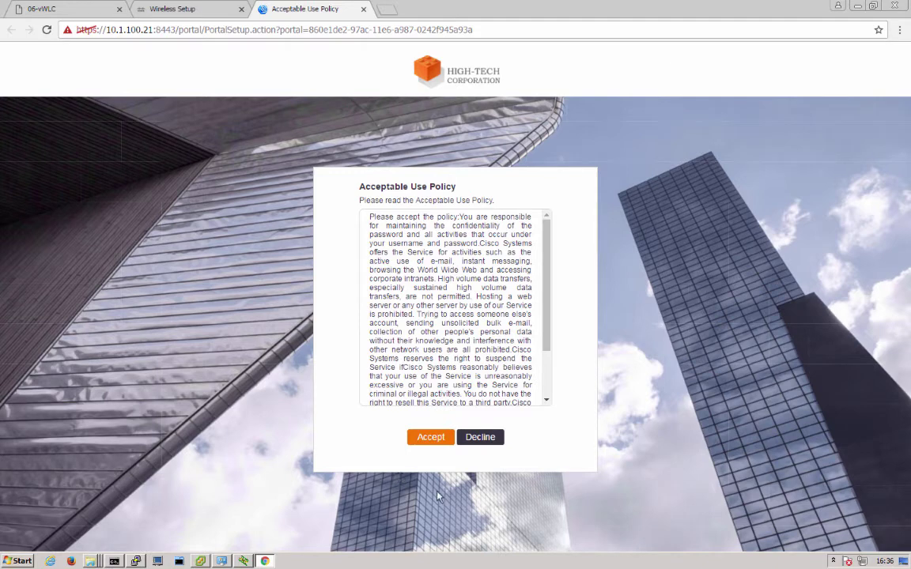
left_click(427, 439)
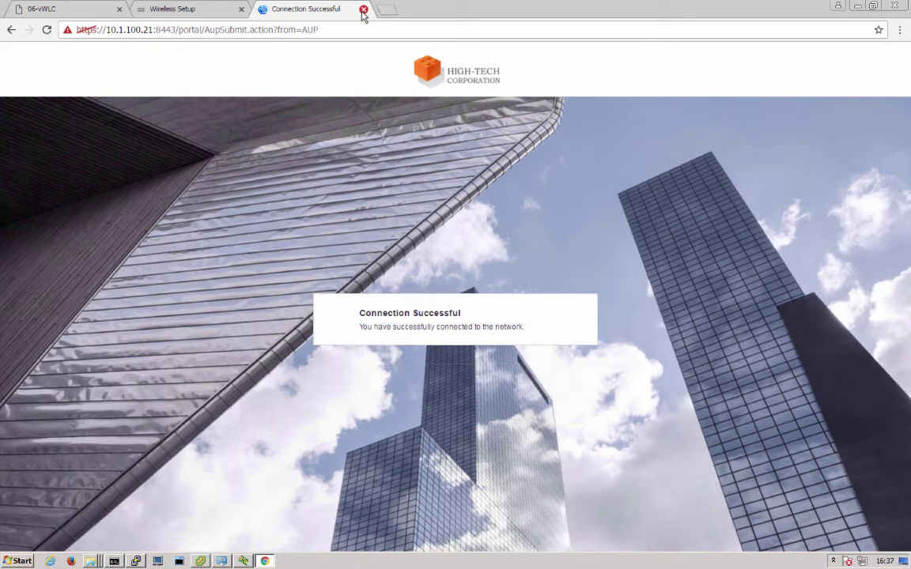
left_click(363, 9)
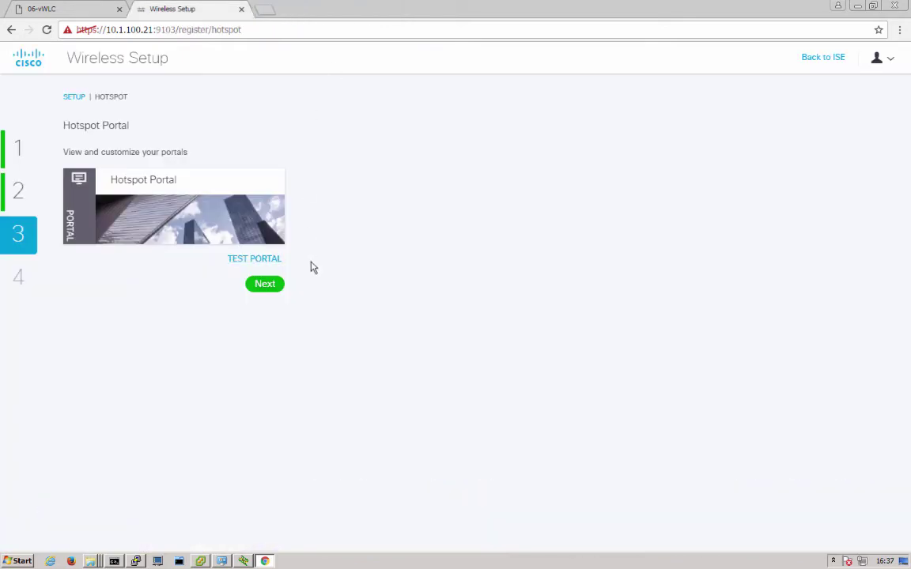
Finish the wizard at You're All Set, return to ISE, and postpone the survey with Later
left_click(264, 284)
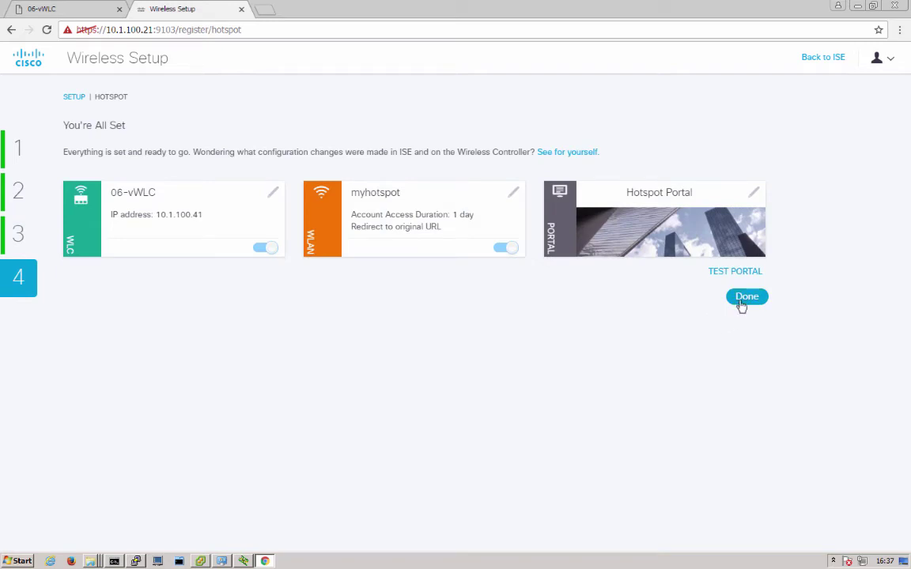
left_click(743, 305)
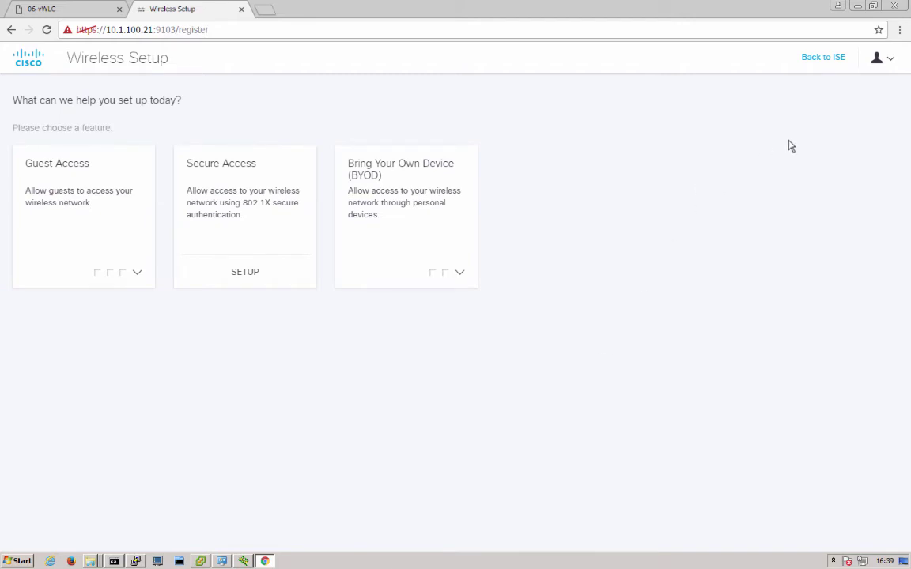
left_click(819, 60)
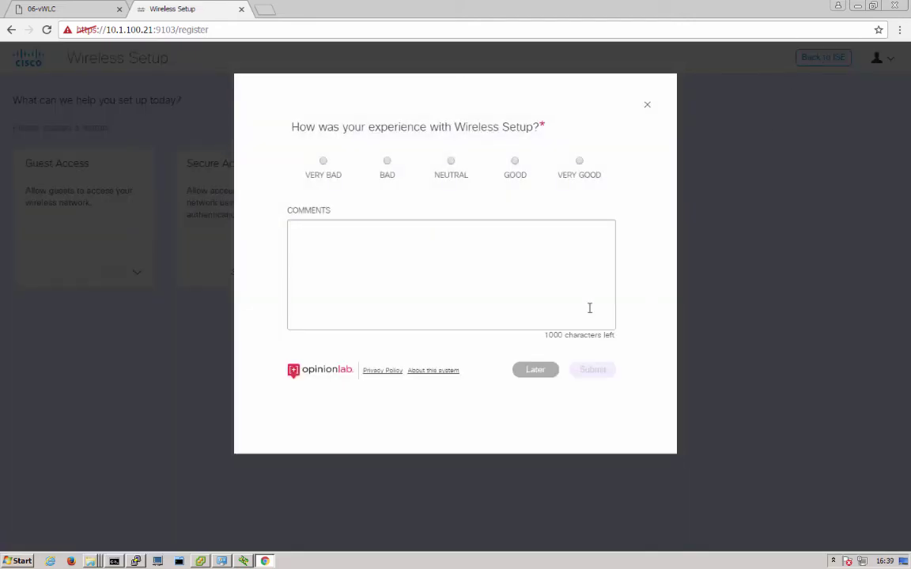
left_click(537, 372)
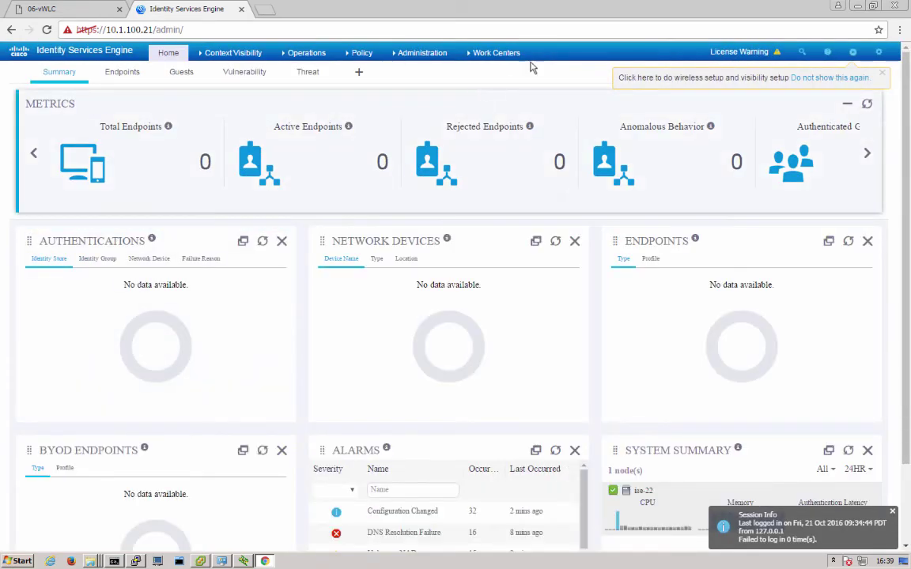
Open Guest Access Network Devices and widen the Name column to show the full device name
mouse_move(509, 54)
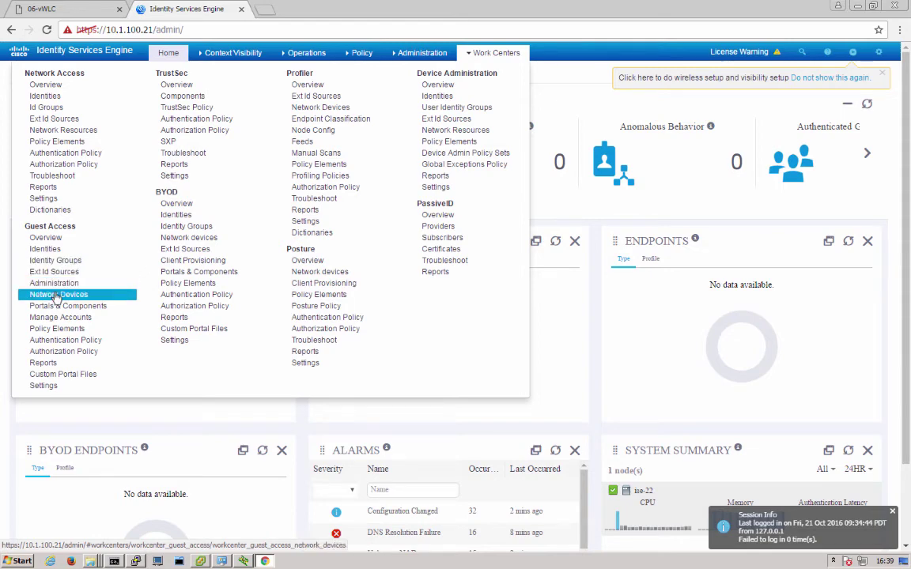
left_click(59, 294)
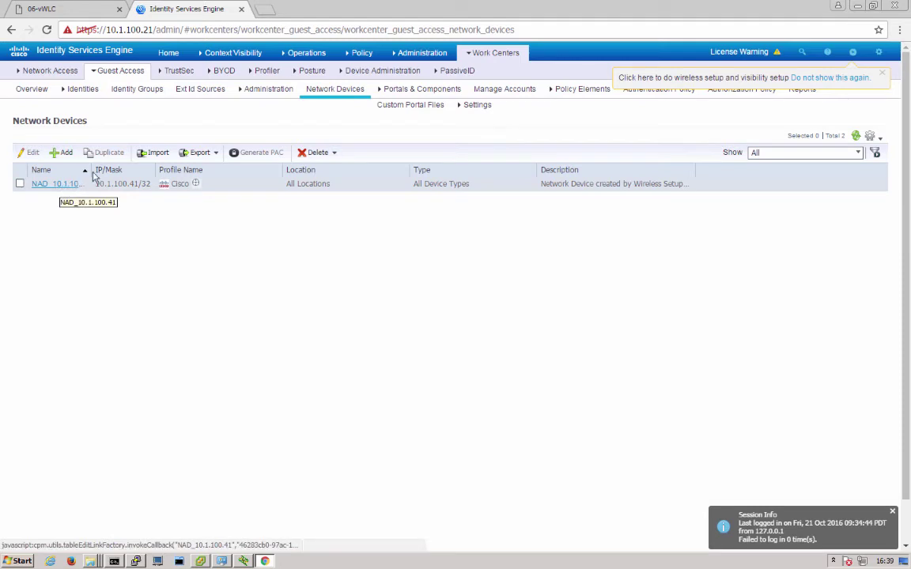
left_click_drag(156, 170, 180, 170)
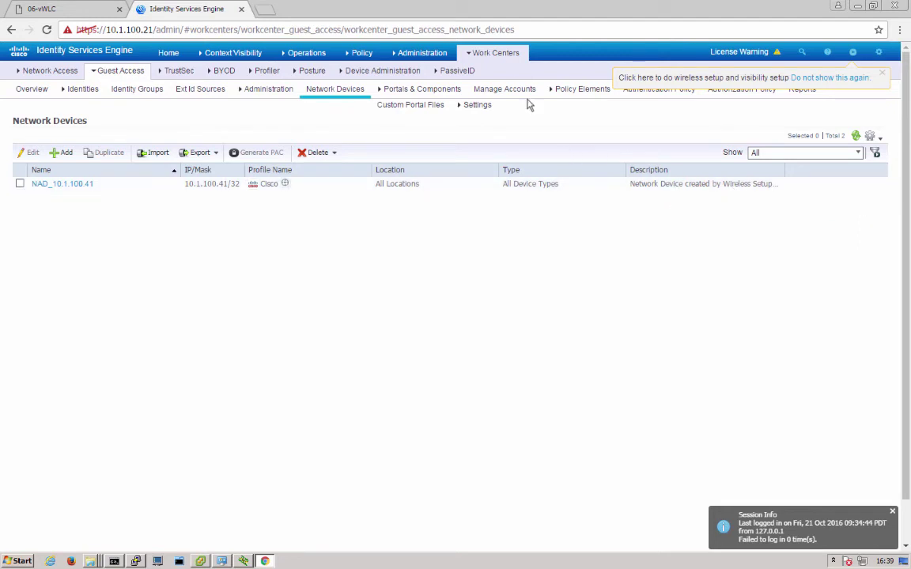
Open Portals & Components and scroll the guest portals list to WS_myhotspot_Hotspot Portal
left_click(498, 54)
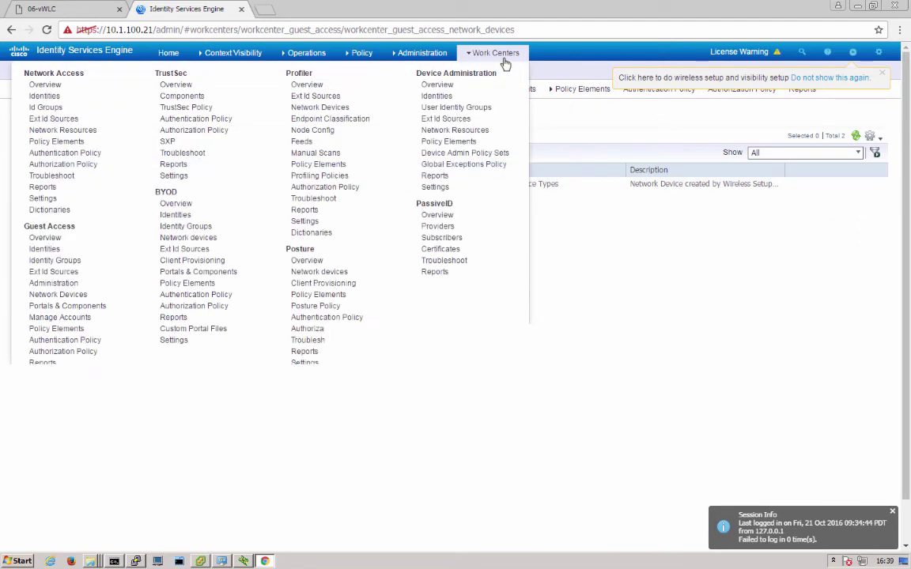
left_click(54, 309)
left_click(53, 307)
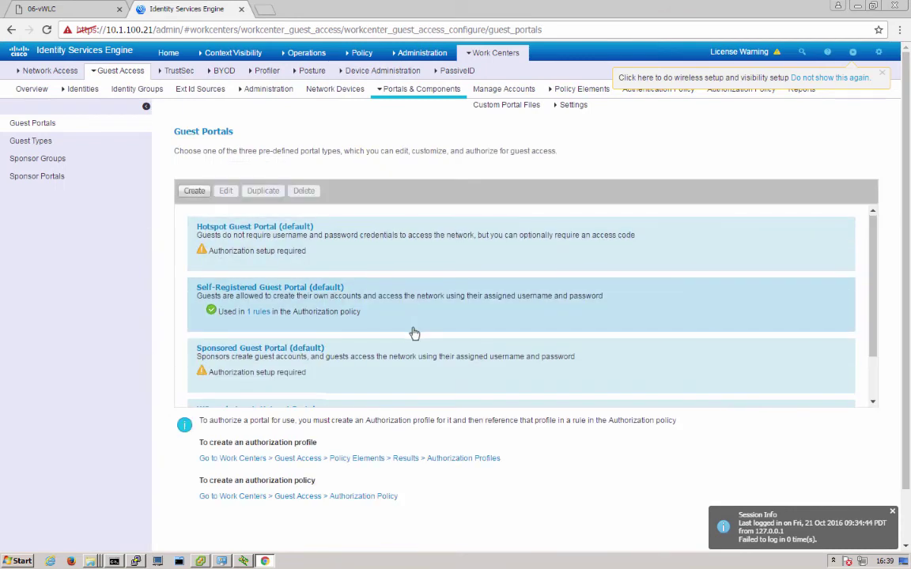
scroll(413, 332, "down", 2)
scroll(265, 361, "down", 1)
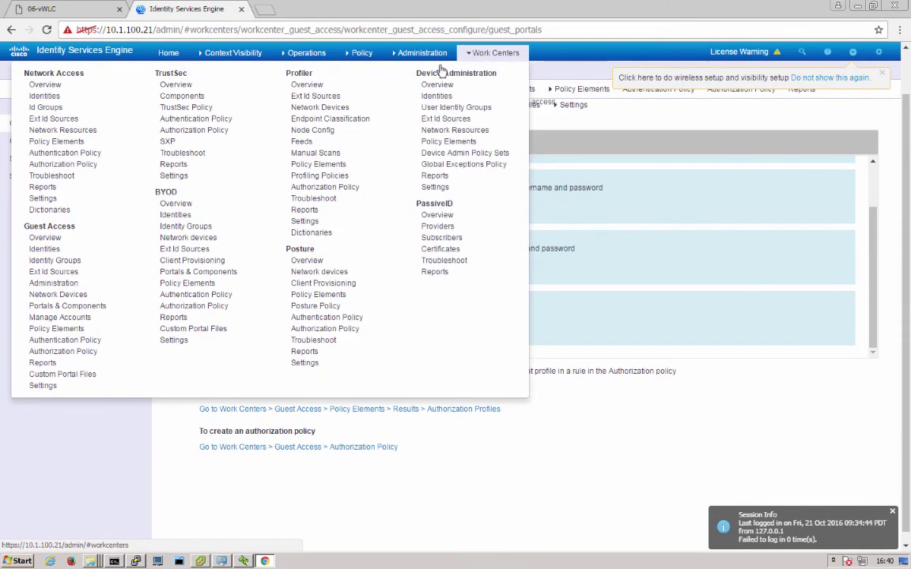
Open Policy Elements > Results > Authorization Profiles showing the two WS_myhotspot_Hotspot Portal profiles
mouse_move(490, 53)
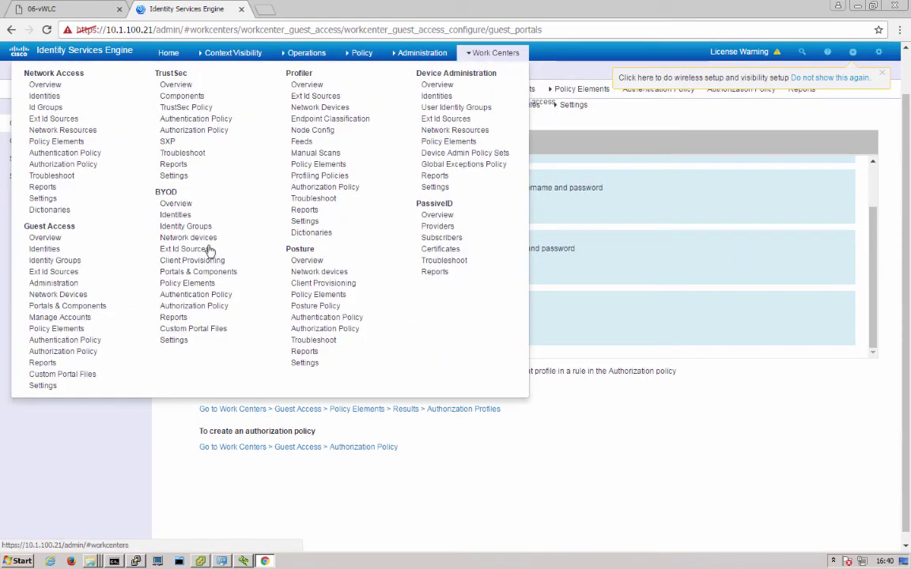
left_click(77, 330)
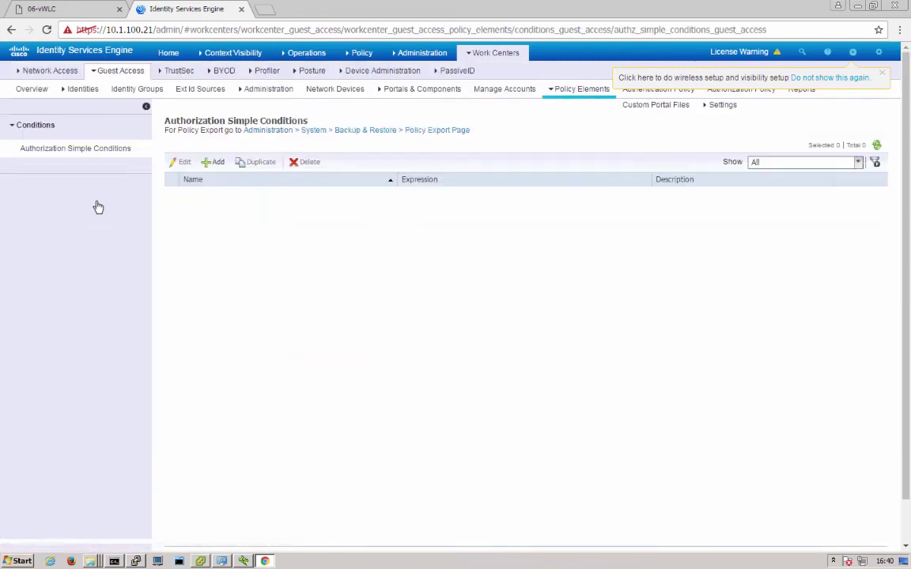
left_click(30, 204)
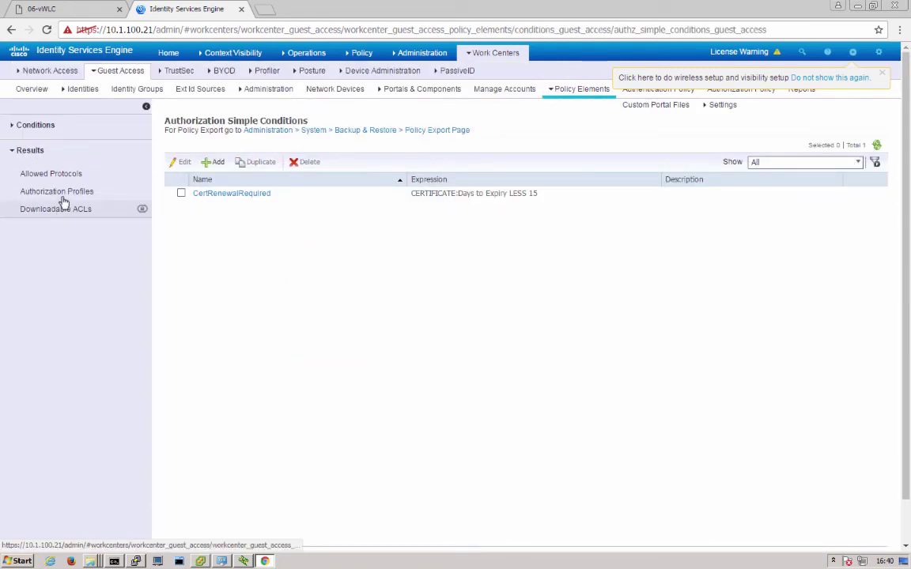
left_click(59, 193)
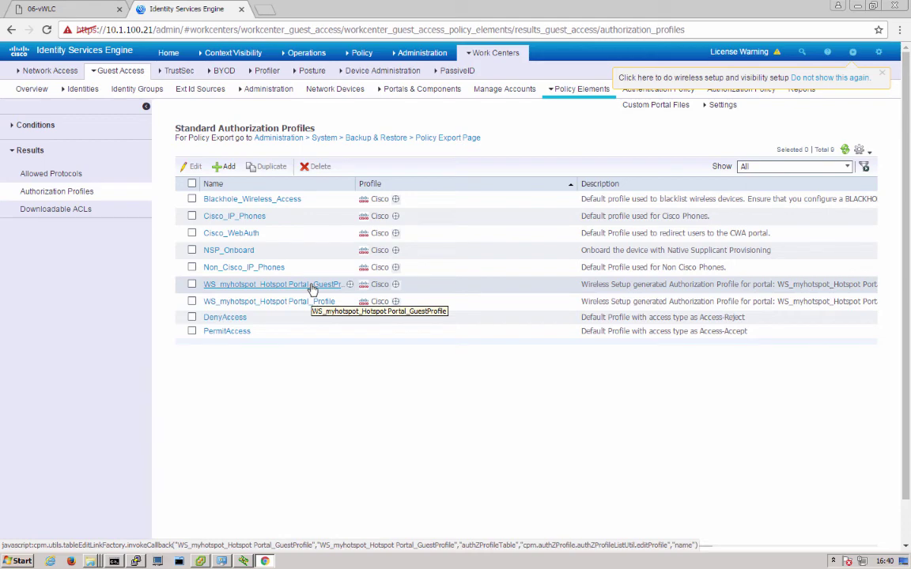
Review the Guest Access Authorization Policy's myhotspot GuestAccessPolicy and RedirectPolicy rules
mouse_move(483, 53)
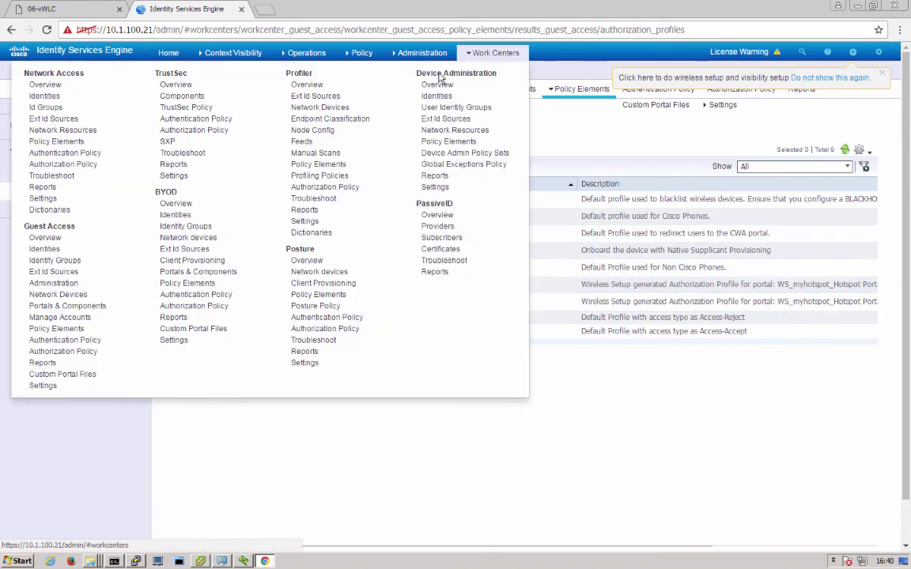
left_click(38, 354)
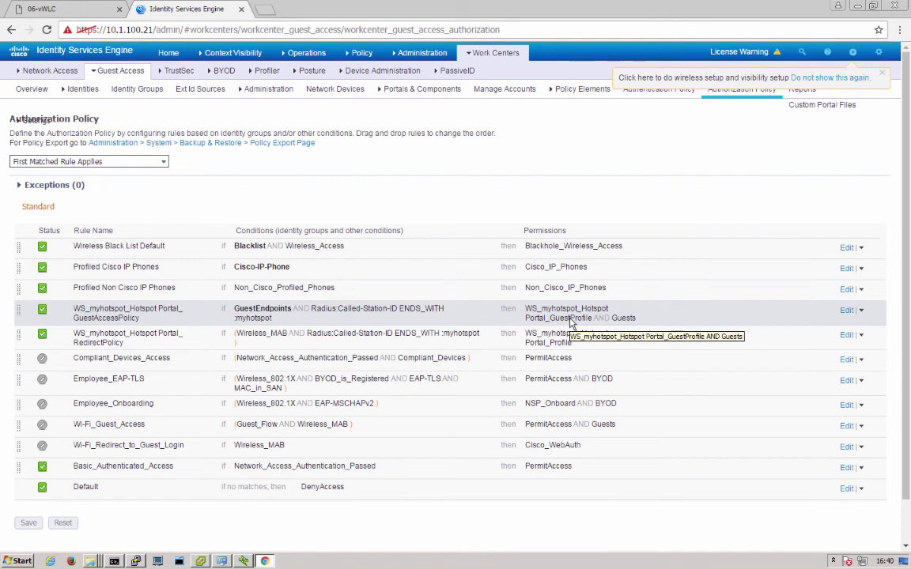
left_click(127, 71)
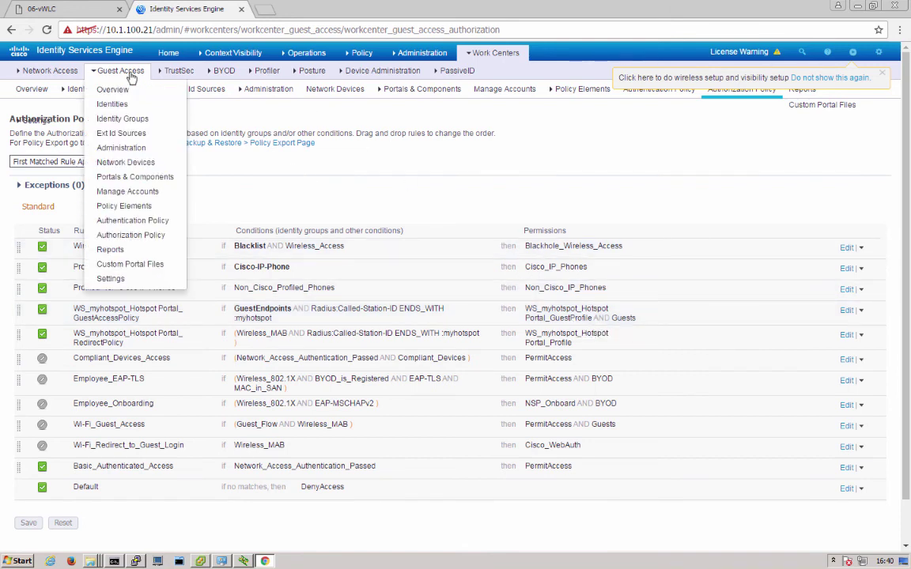
On 06-vWLC, review WLAN myhotspot's Layer 2 security, RADIUS server 10.1.100.21 and Advanced settings
left_click(78, 9)
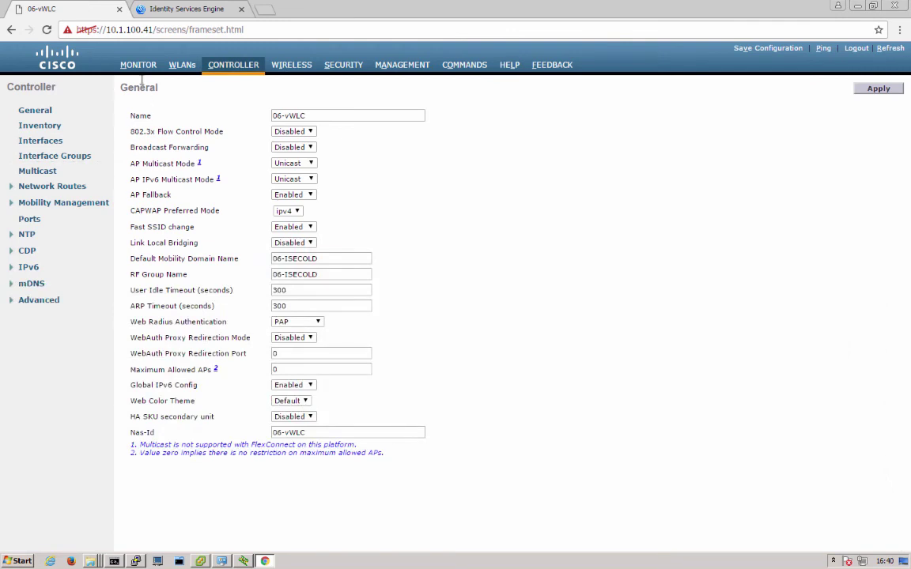
left_click(181, 67)
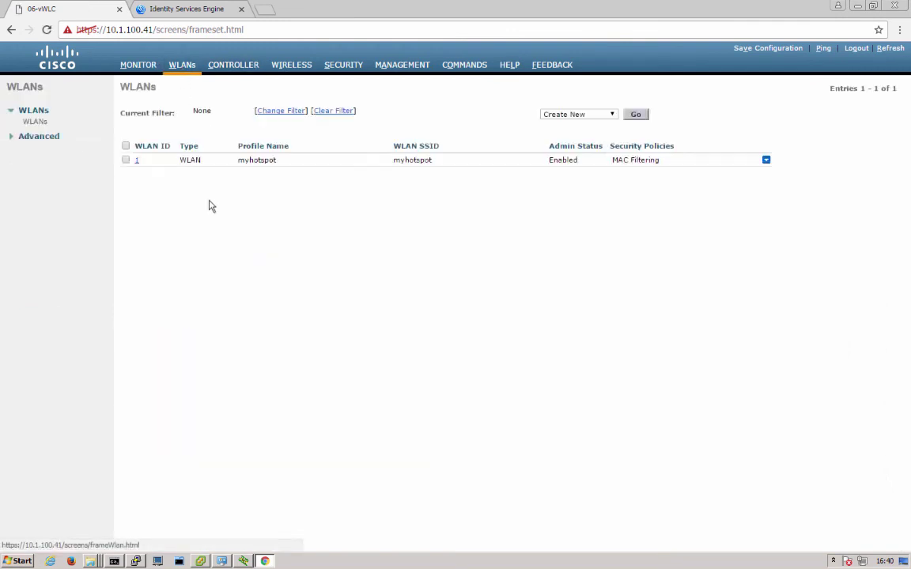
left_click(138, 162)
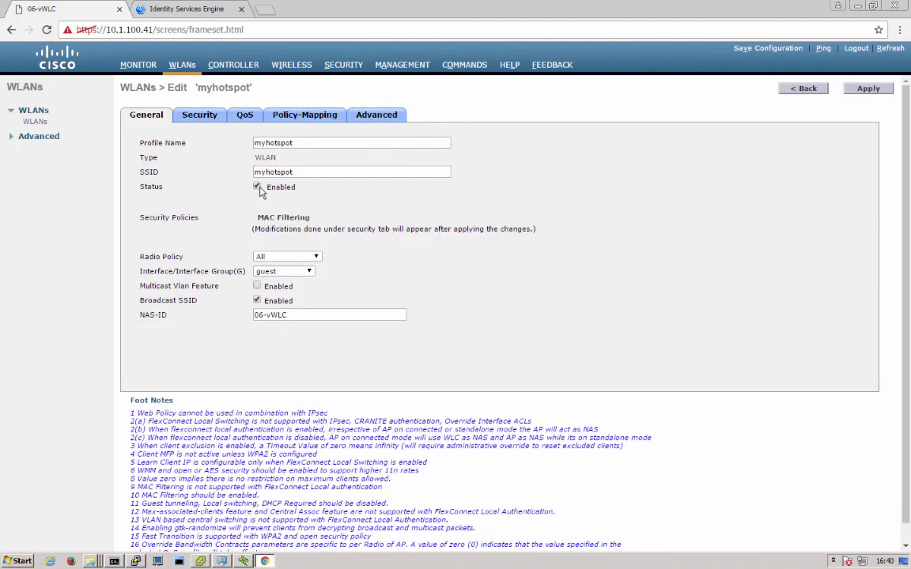
left_click(204, 118)
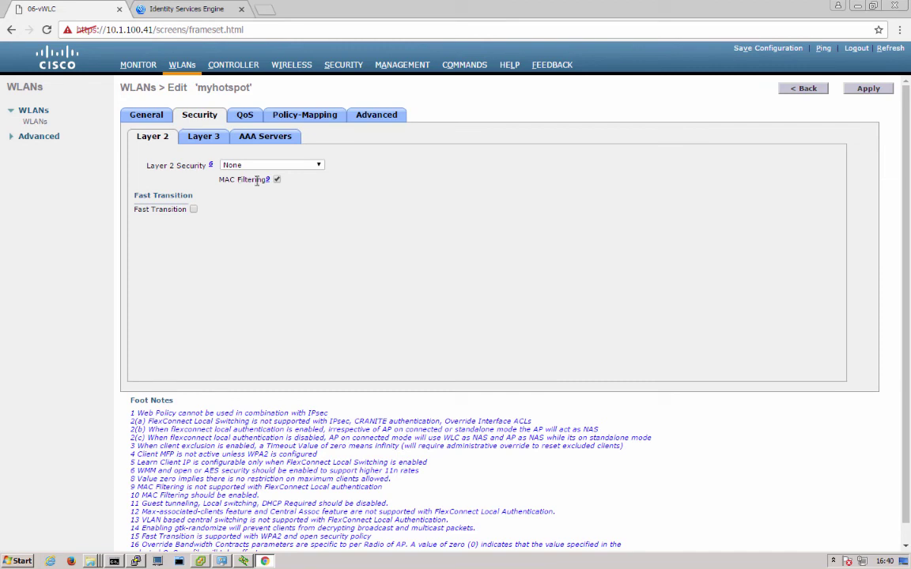
left_click(265, 139)
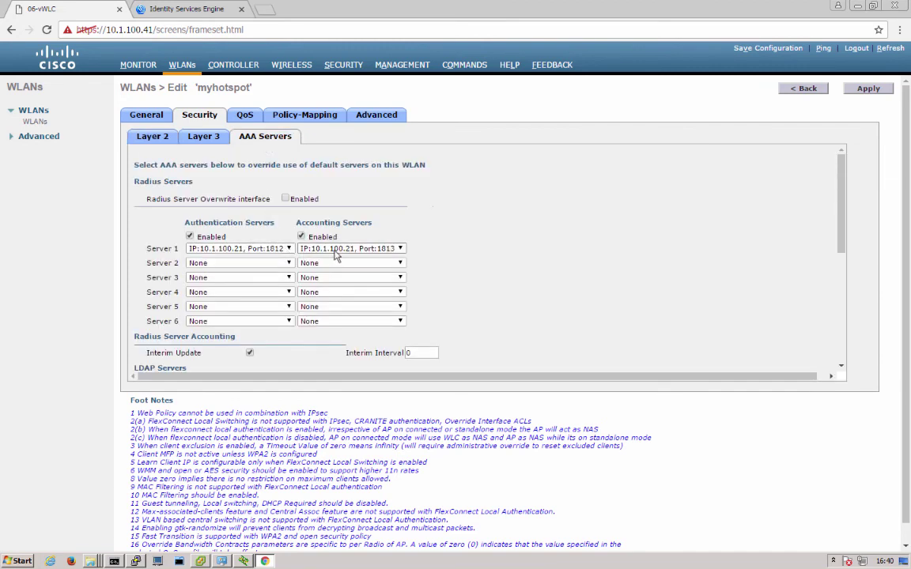
left_click(377, 116)
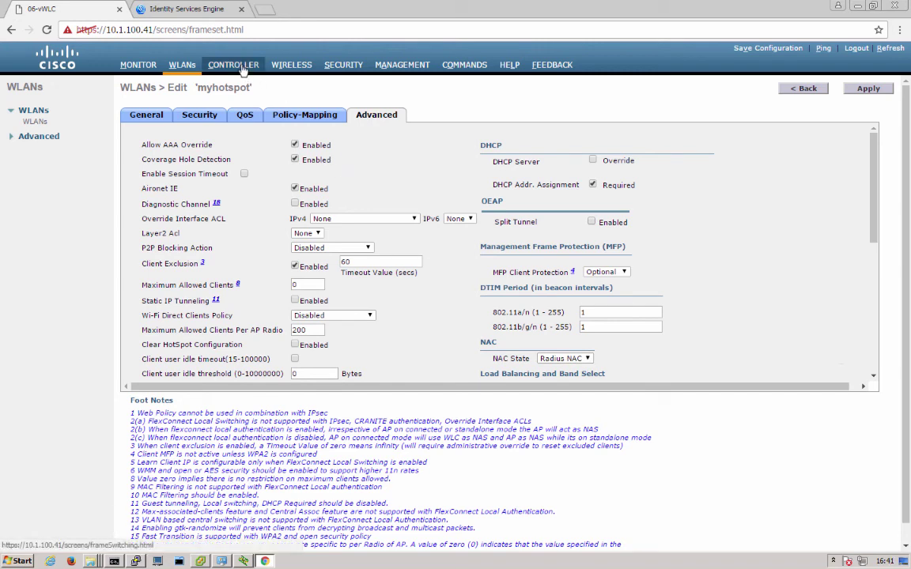
Review the controller's RADIUS authentication and accounting server lists under Security
left_click(343, 65)
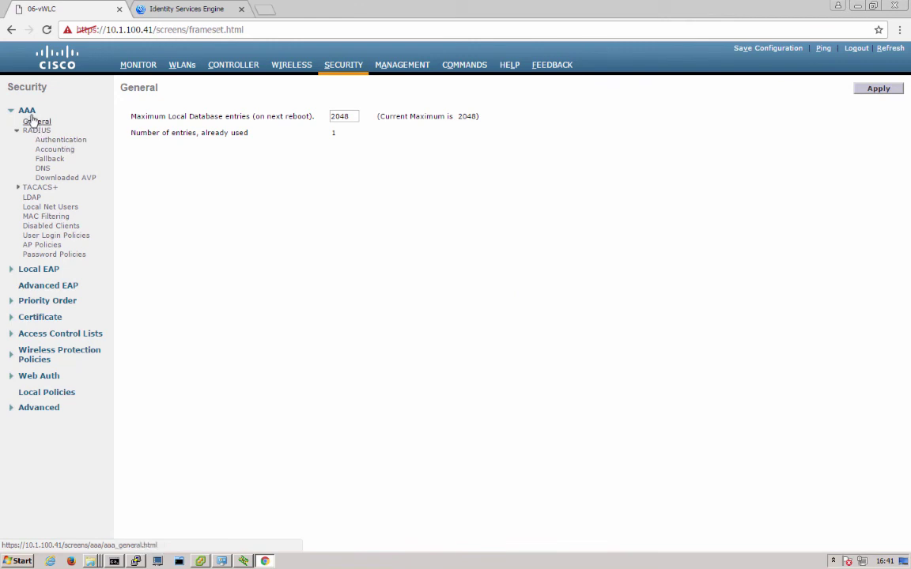
left_click(47, 142)
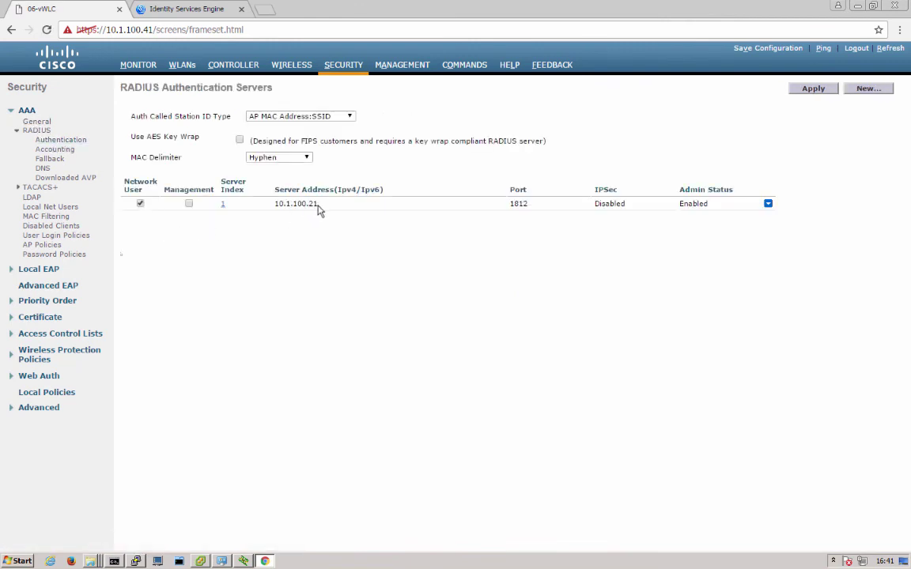
left_click(57, 149)
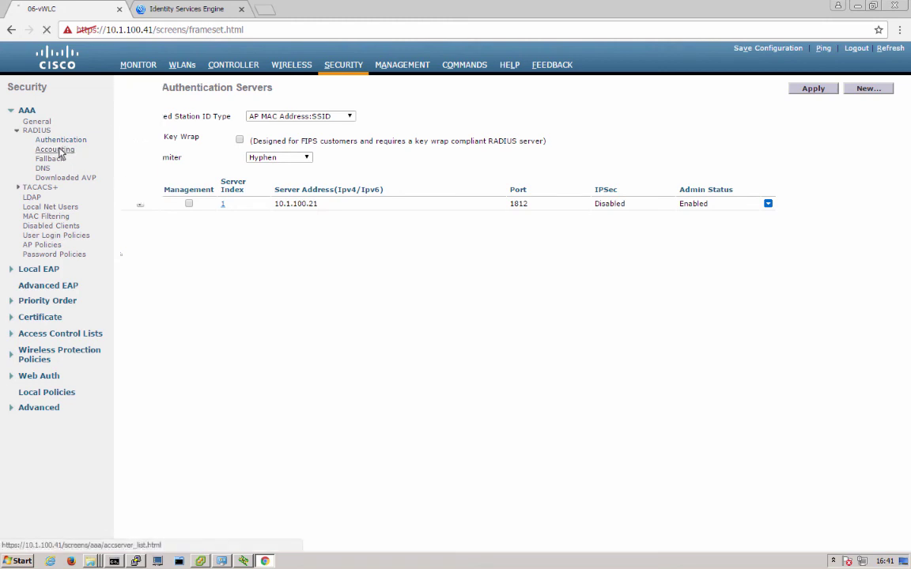
Check that ACL_WEBAUTH_REDIRECT and BasicACL appear in both the regular and FlexConnect access control lists
left_click(66, 336)
left_click(57, 345)
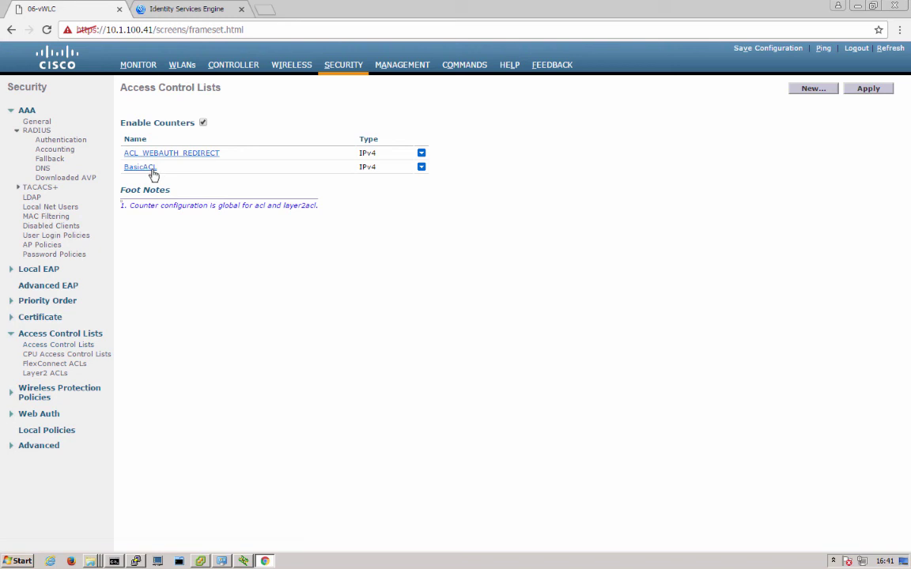
left_click(63, 364)
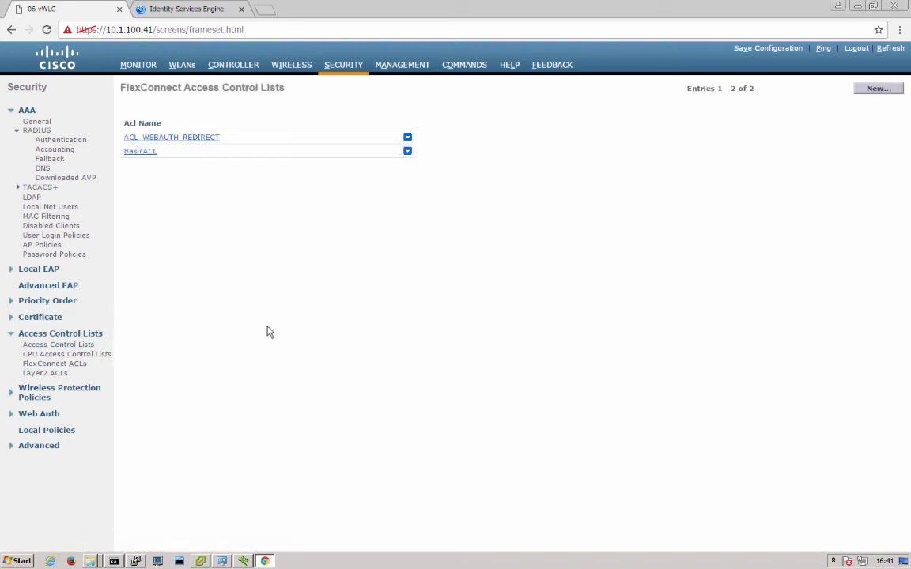